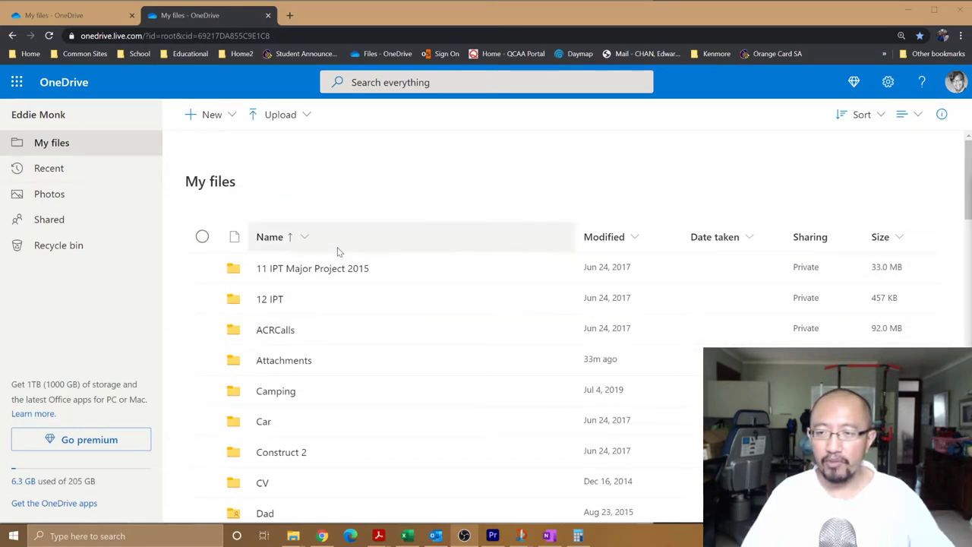
- Scroll down and open the OneNotes folder in OneDrive
scroll(323, 256, down, 7)
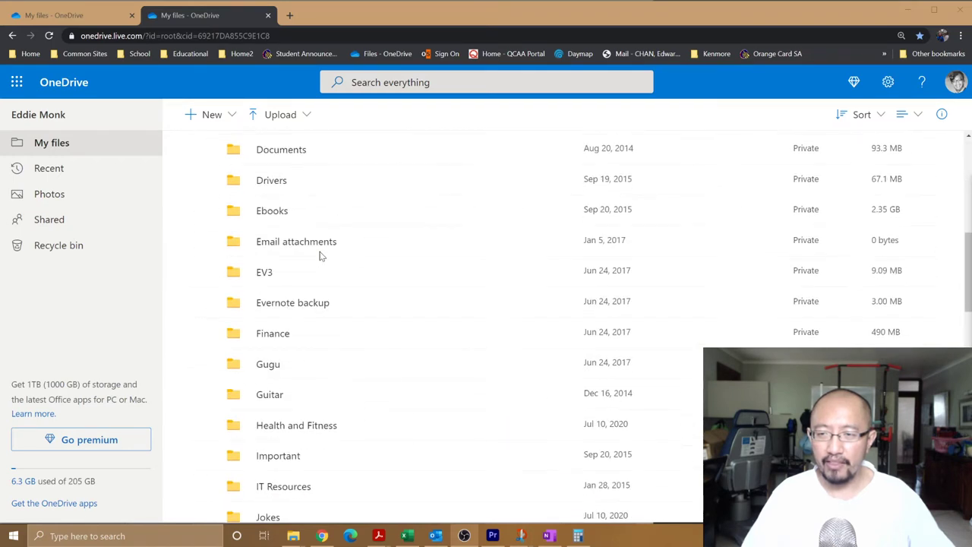
scroll(320, 256, down, 3)
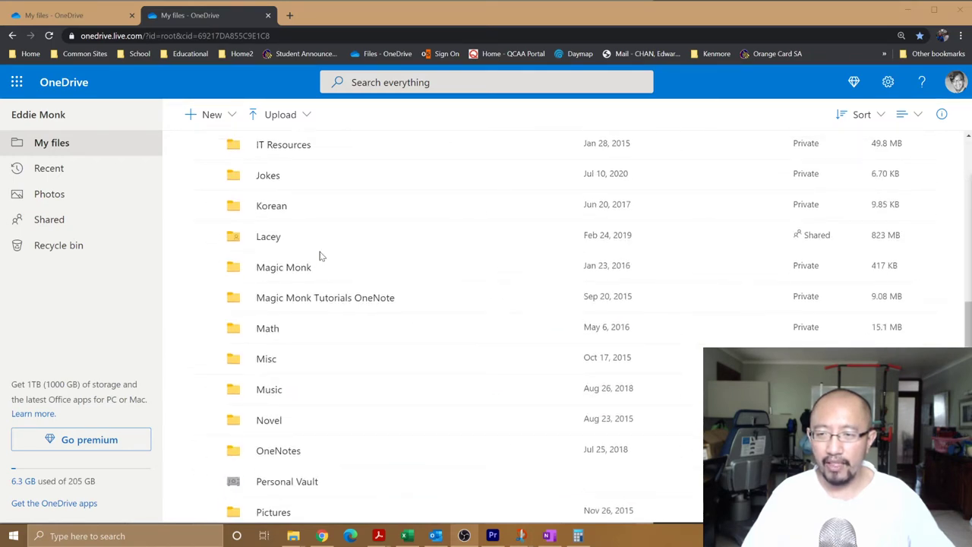
scroll(321, 256, down, 3)
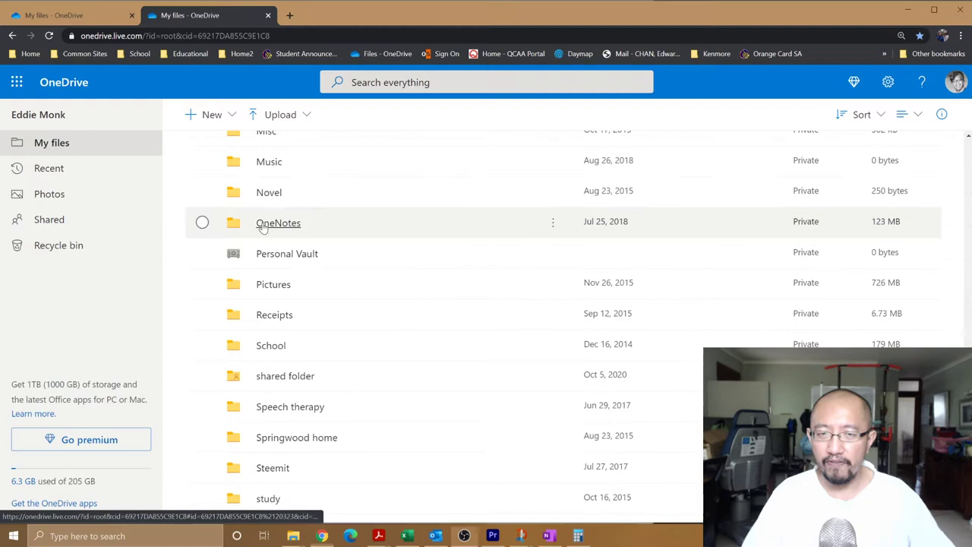
click(276, 222)
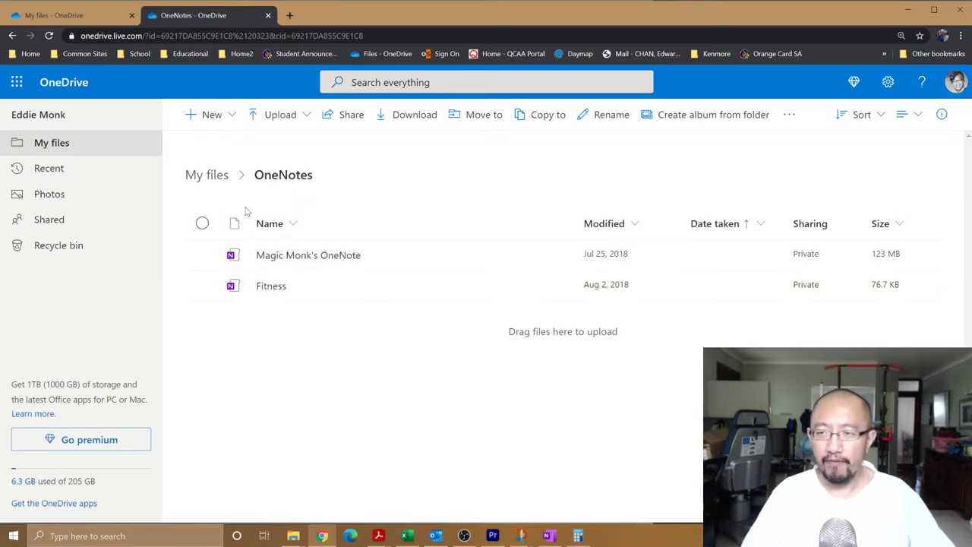
- Select Magic Monk's OneNote, view its Open options, then clear the selection
click(202, 256)
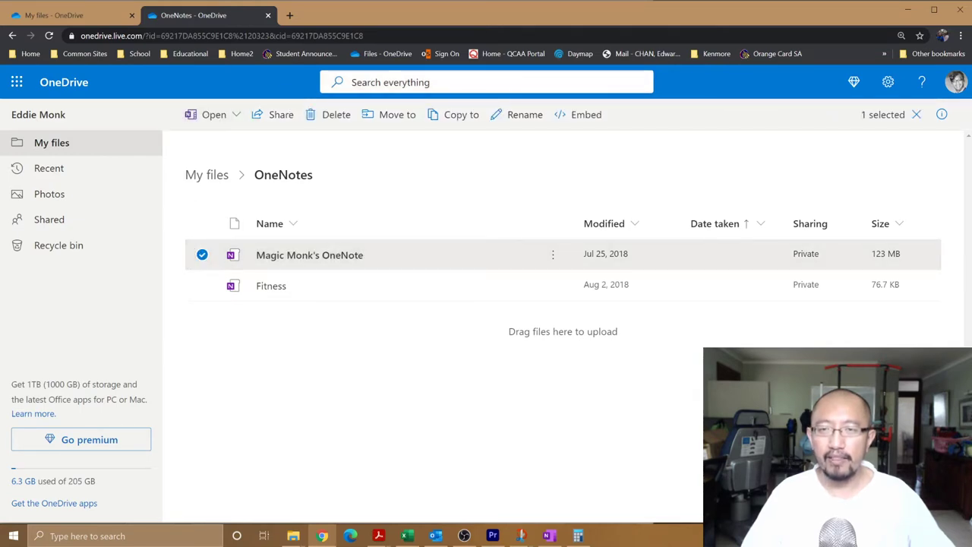
click(204, 255)
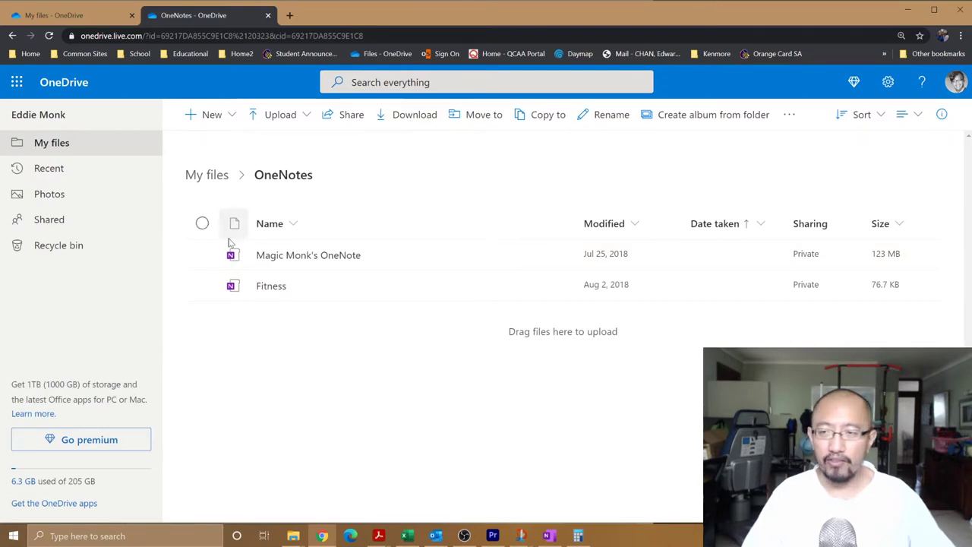
click(202, 255)
click(237, 116)
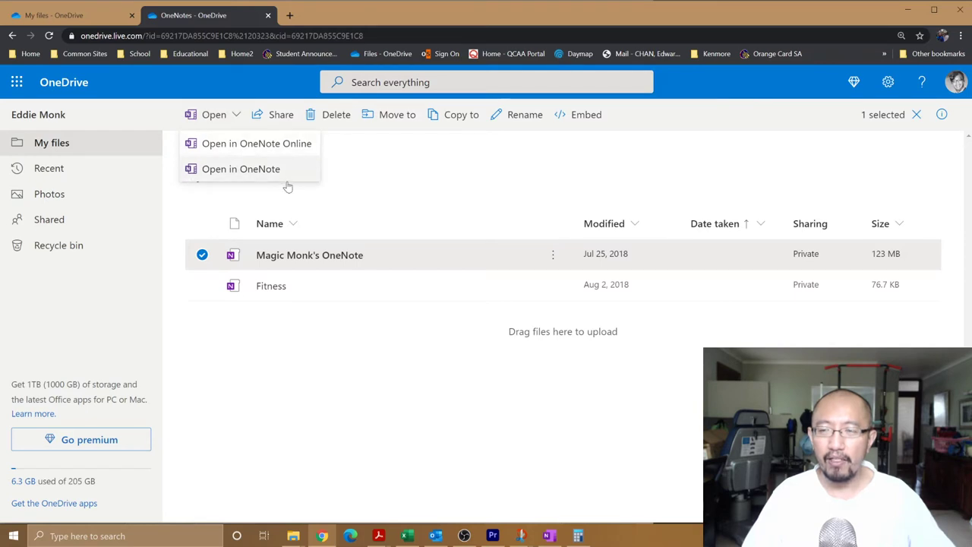
click(203, 256)
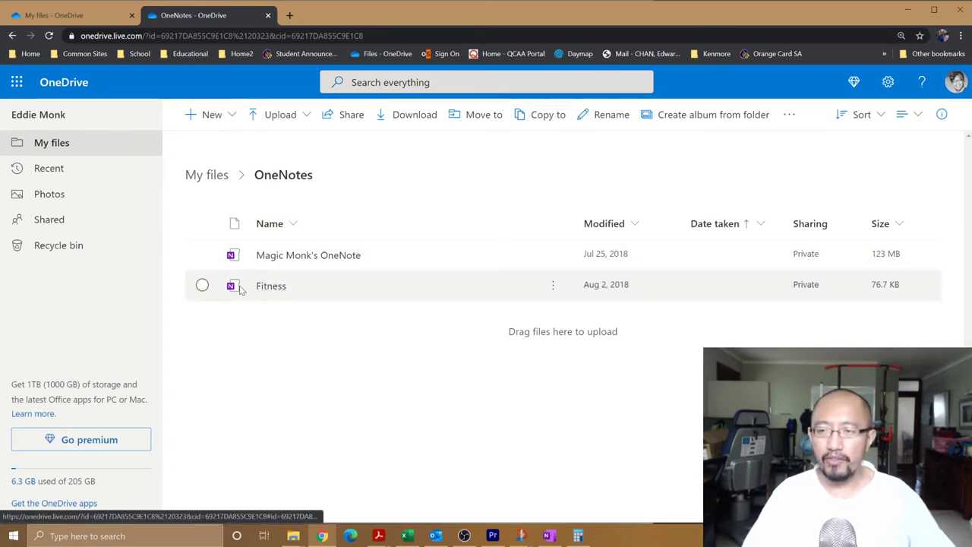
- Open the Fitness notebook with Open in OneNote and allow the browser to launch OneNote
click(202, 286)
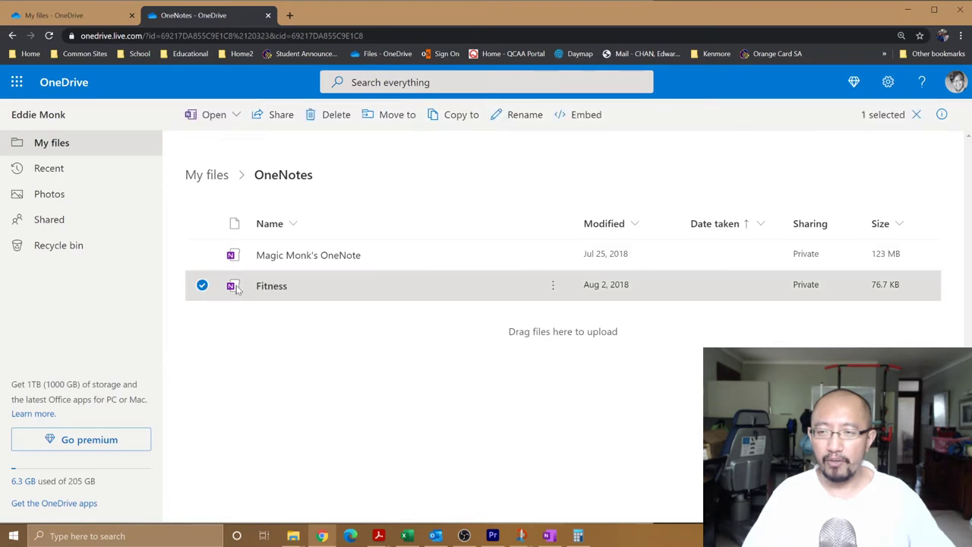
click(235, 120)
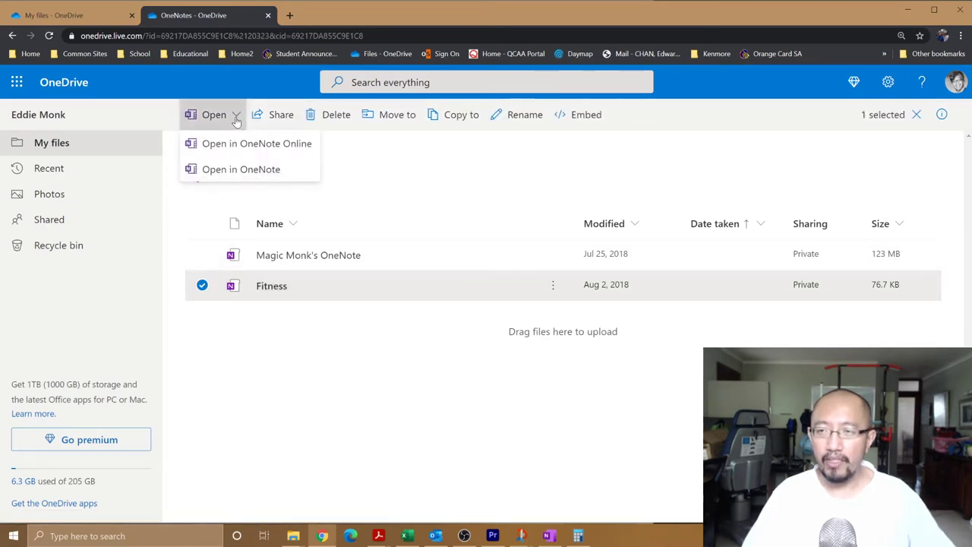
click(246, 172)
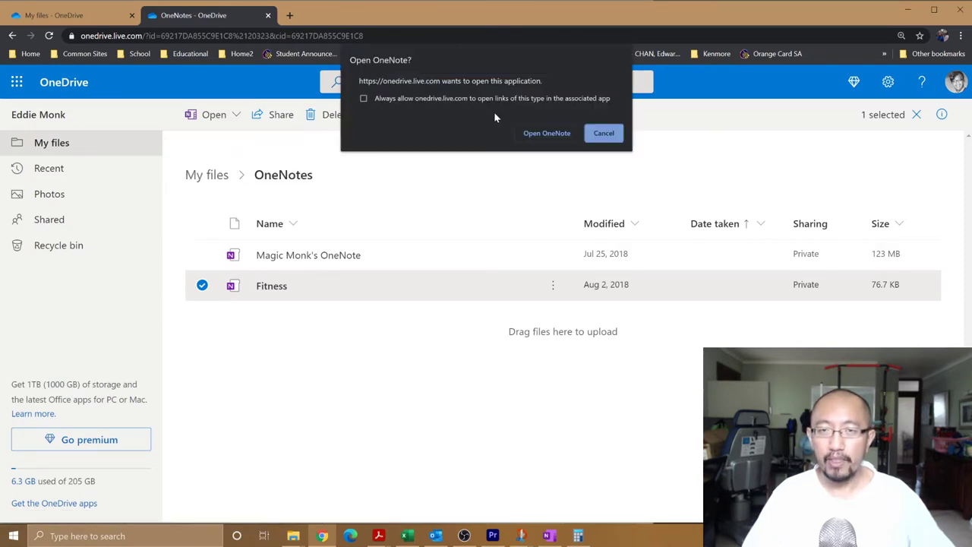
click(560, 134)
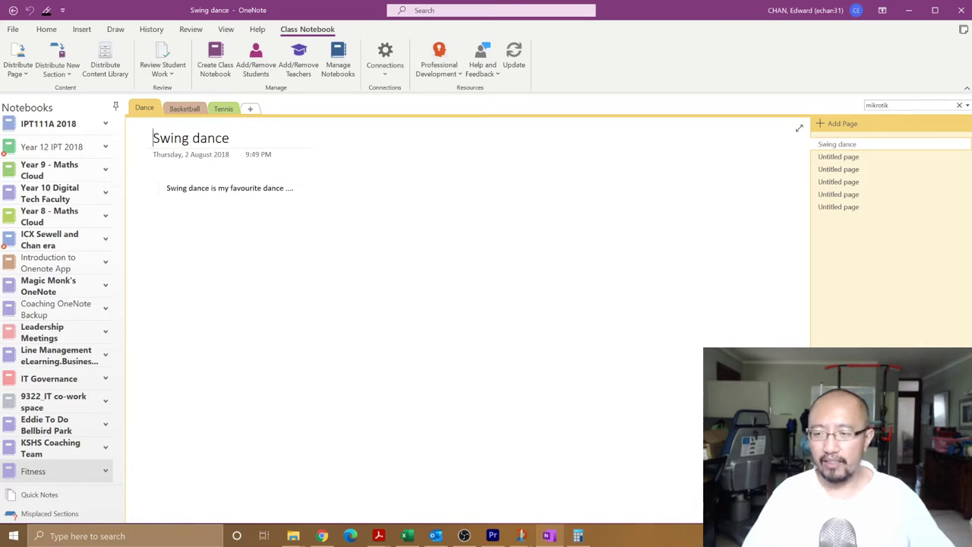
- Search 'default' and open the Default apps settings page in a smaller window
click(114, 535)
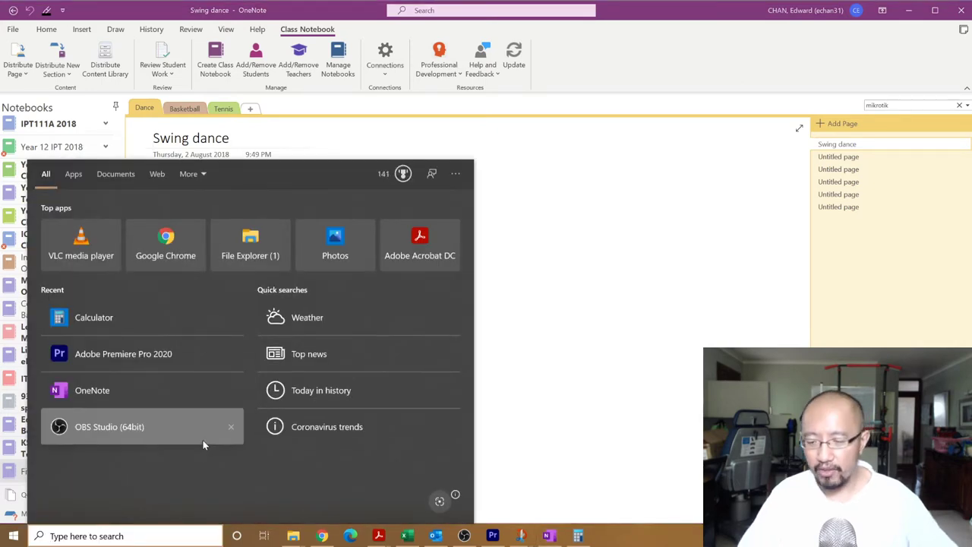
text(default)
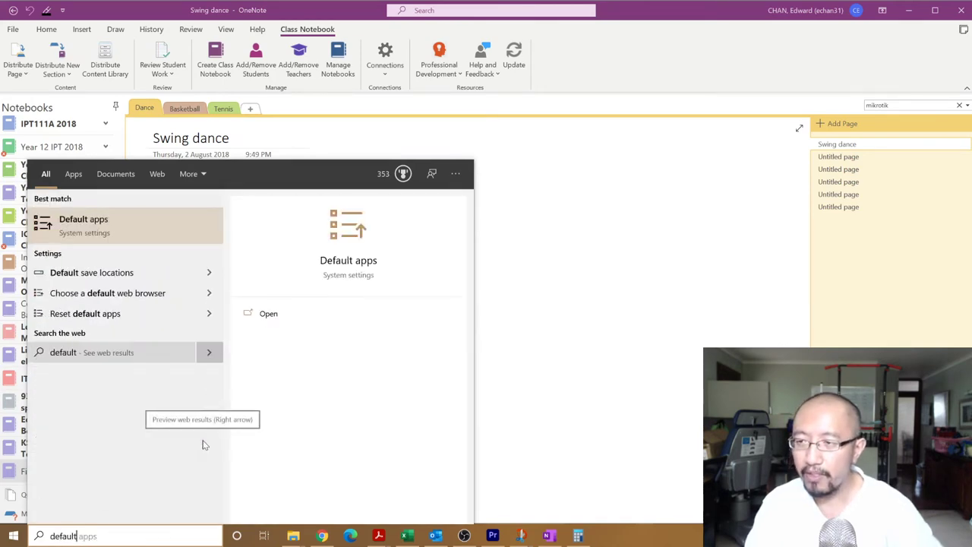
click(140, 221)
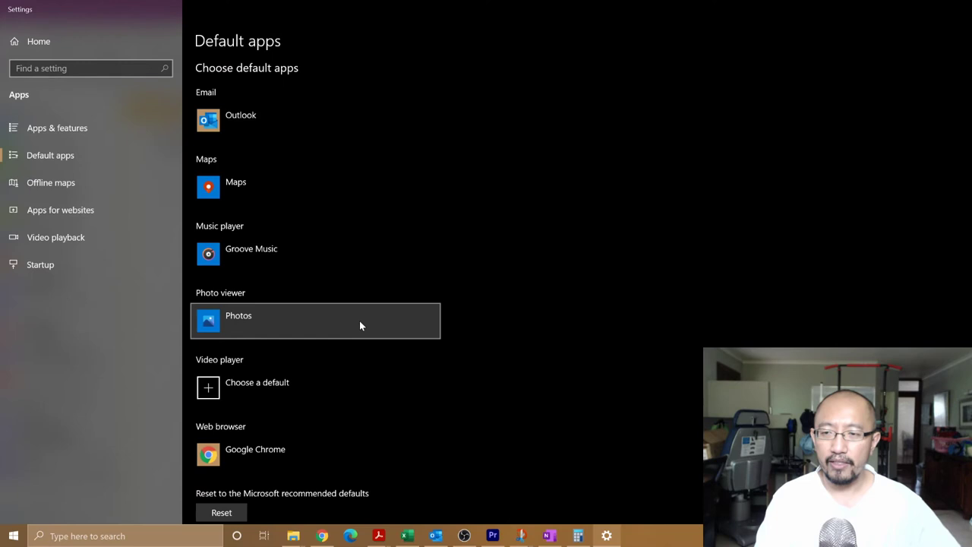
drag(517, 2, 362, 49)
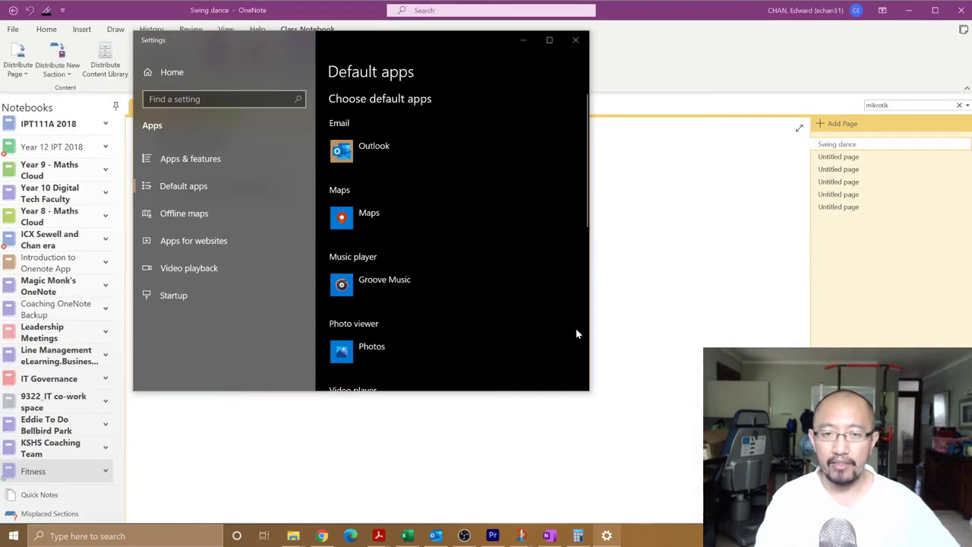
scroll(571, 330, down, 5)
scroll(570, 329, down, 3)
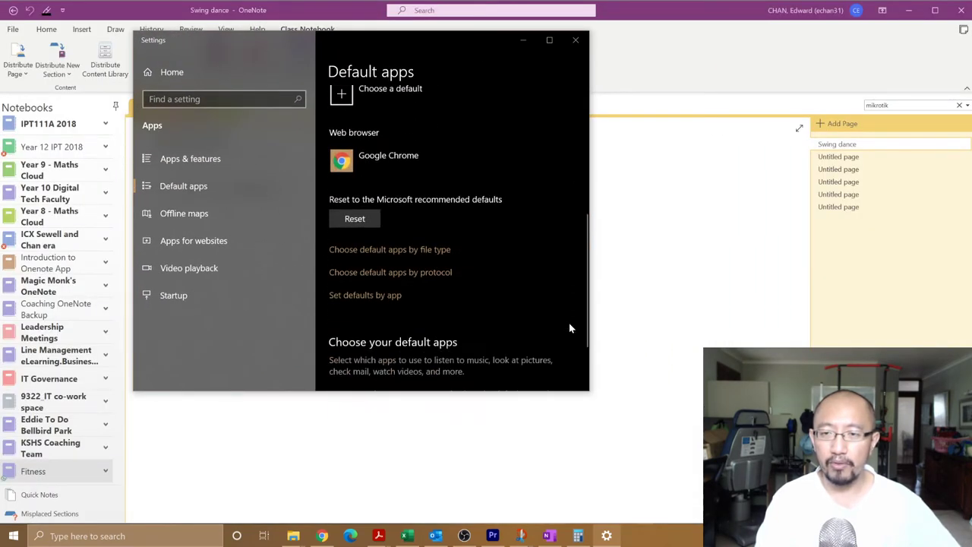
- Open 'Set defaults by app' and expand the OneNote entry in the app list
click(371, 297)
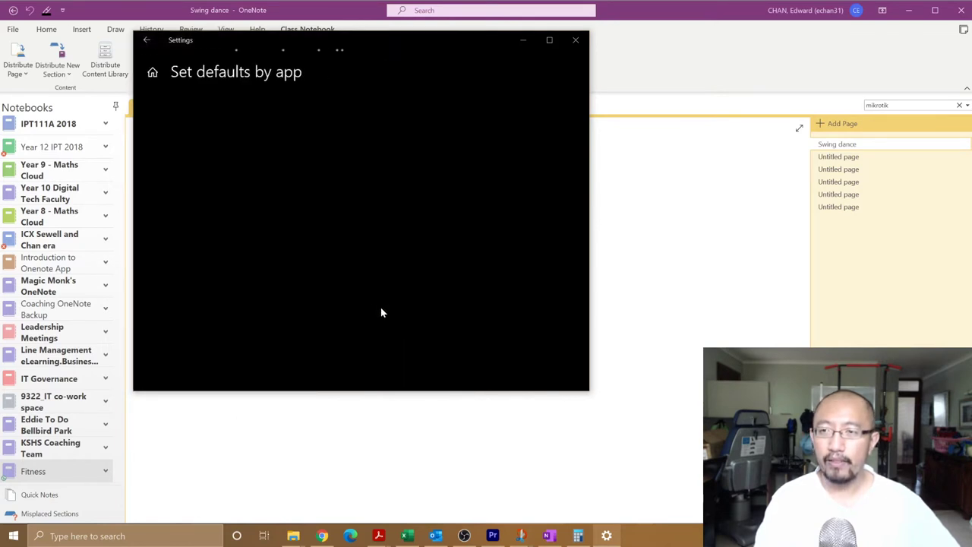
scroll(344, 293, down, 6)
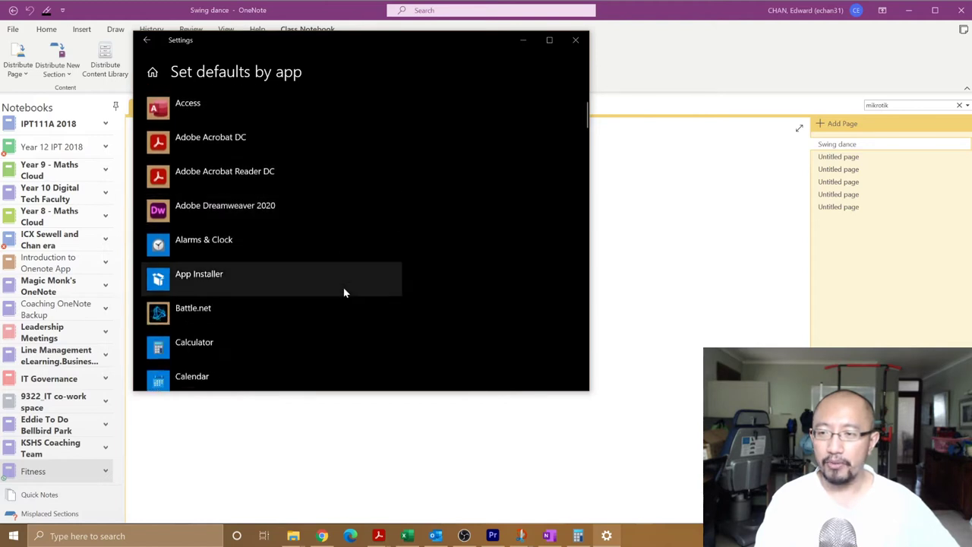
scroll(344, 294, down, 7)
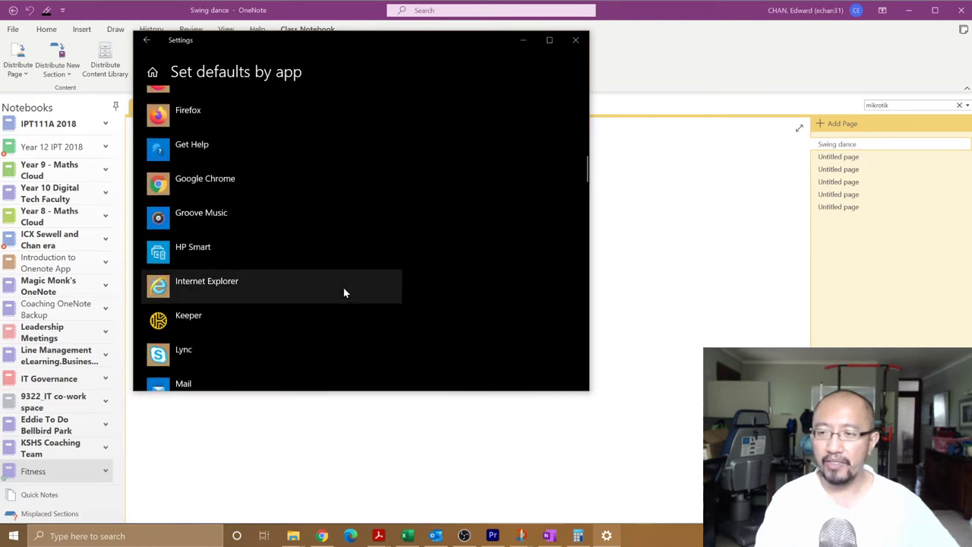
scroll(344, 293, down, 7)
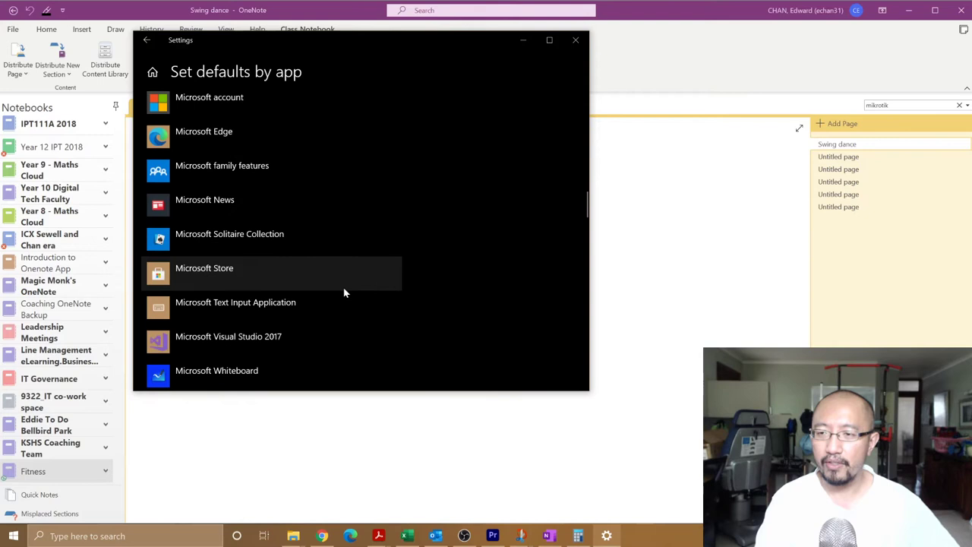
scroll(344, 293, down, 4)
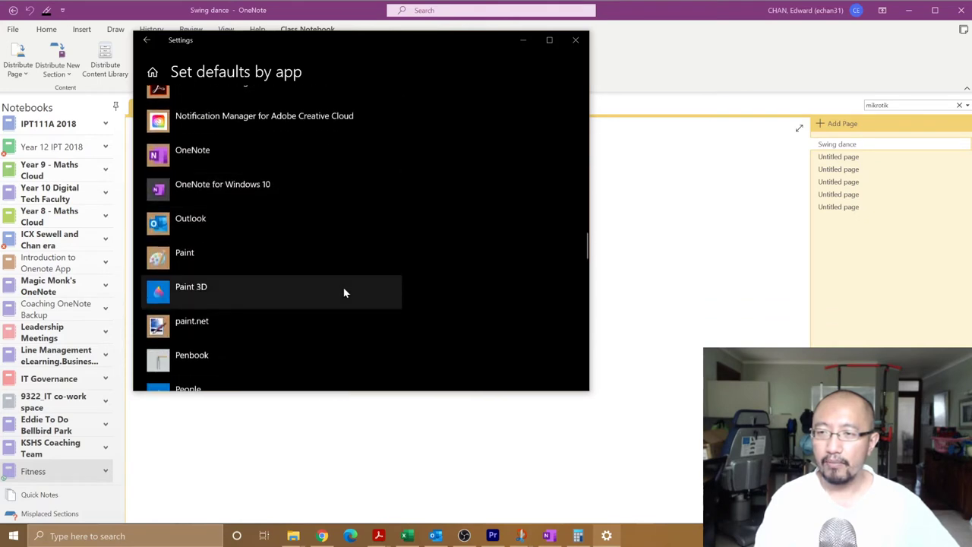
click(195, 151)
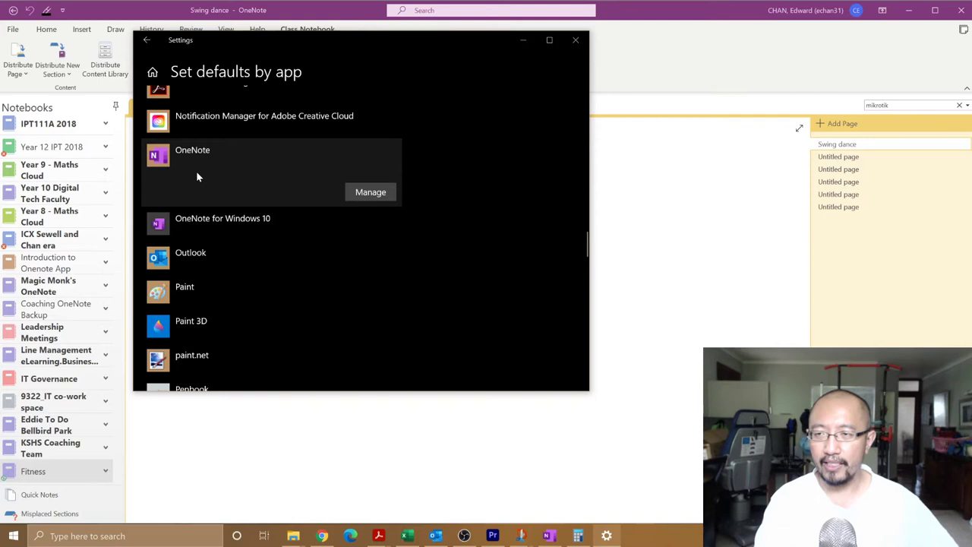
- Manage OneNote's associations, briefly switch .one to OneNote for Windows 10, then back to OneNote
click(371, 192)
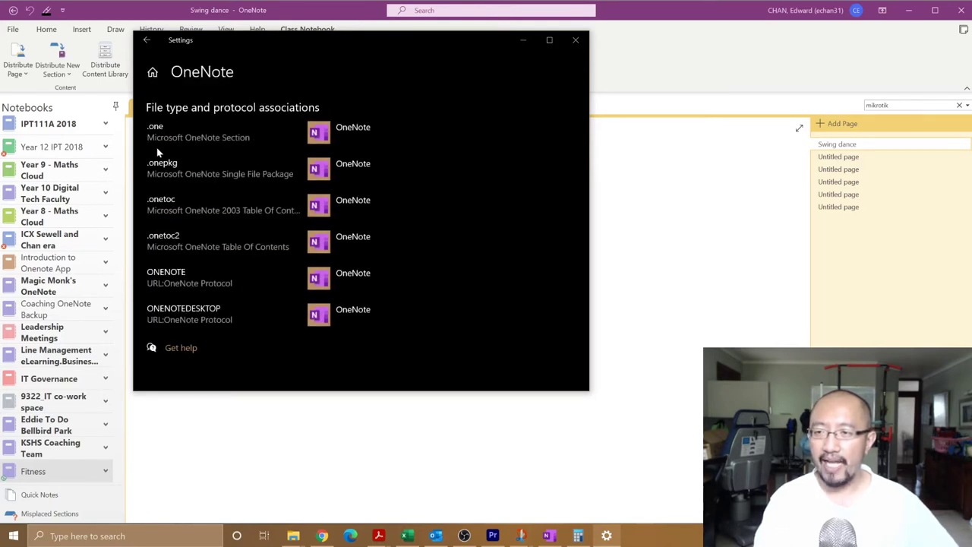
click(357, 135)
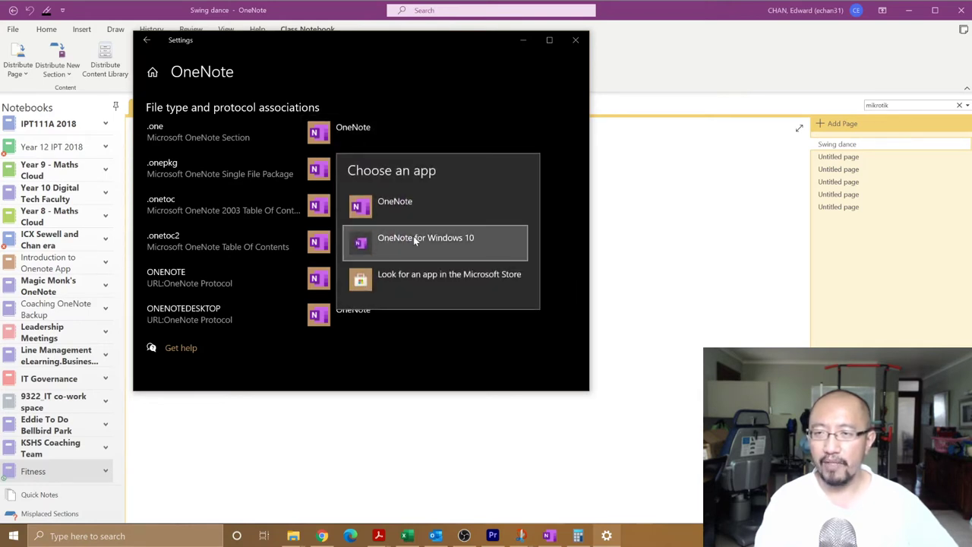
click(415, 237)
click(340, 137)
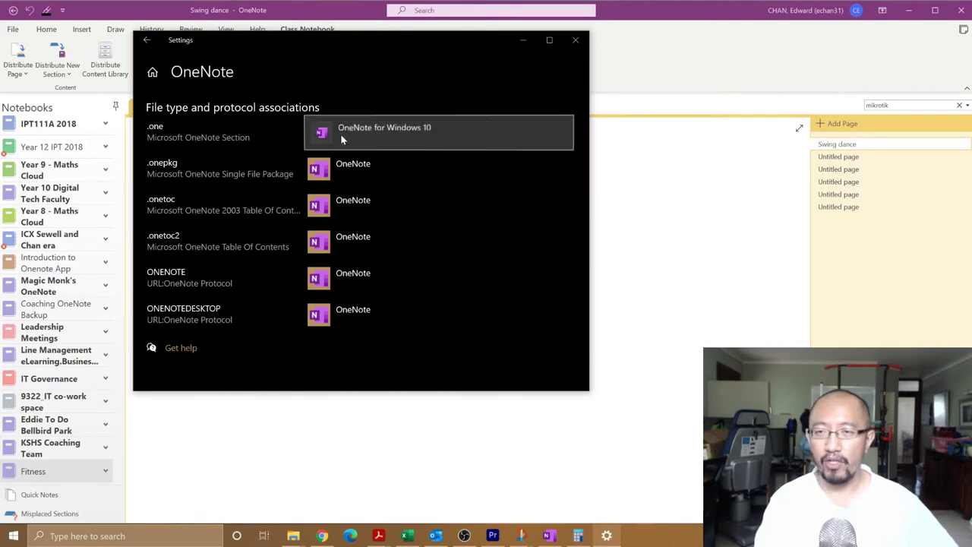
click(361, 207)
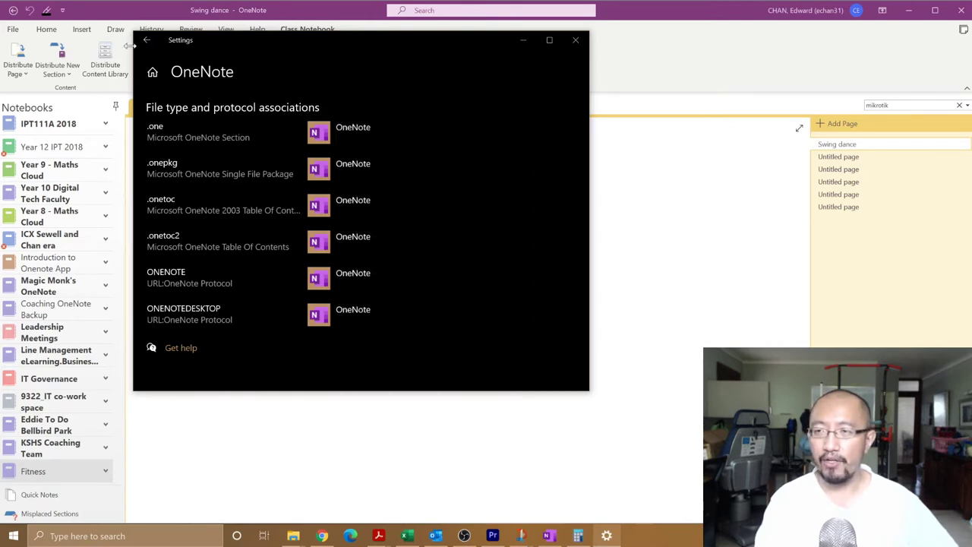
- Close Settings and open Properties for the Fitness notebook in OneNote
click(577, 40)
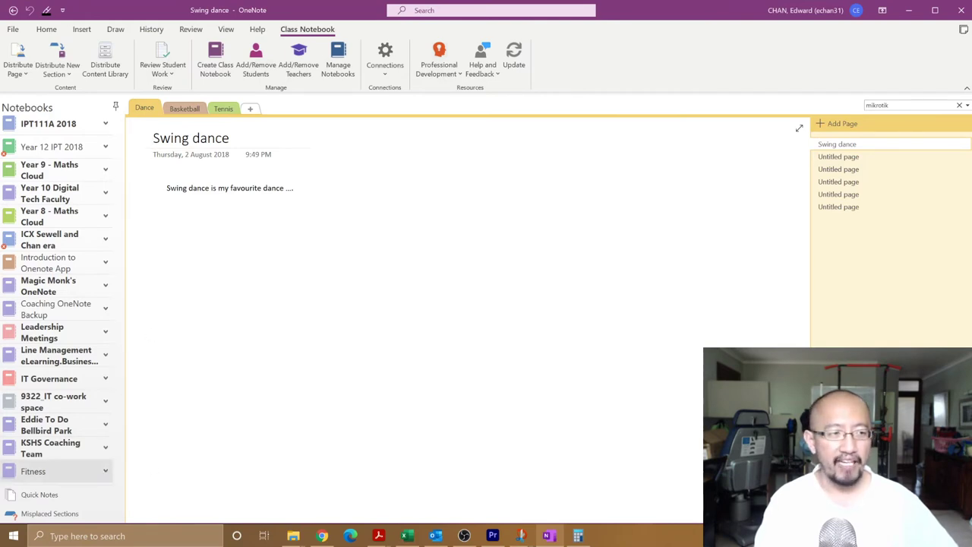
right_click(82, 481)
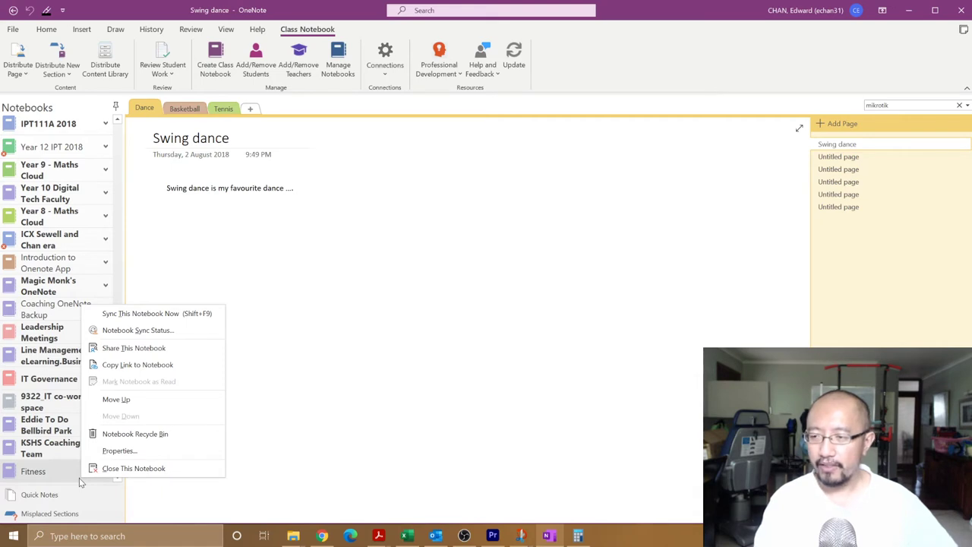
click(118, 451)
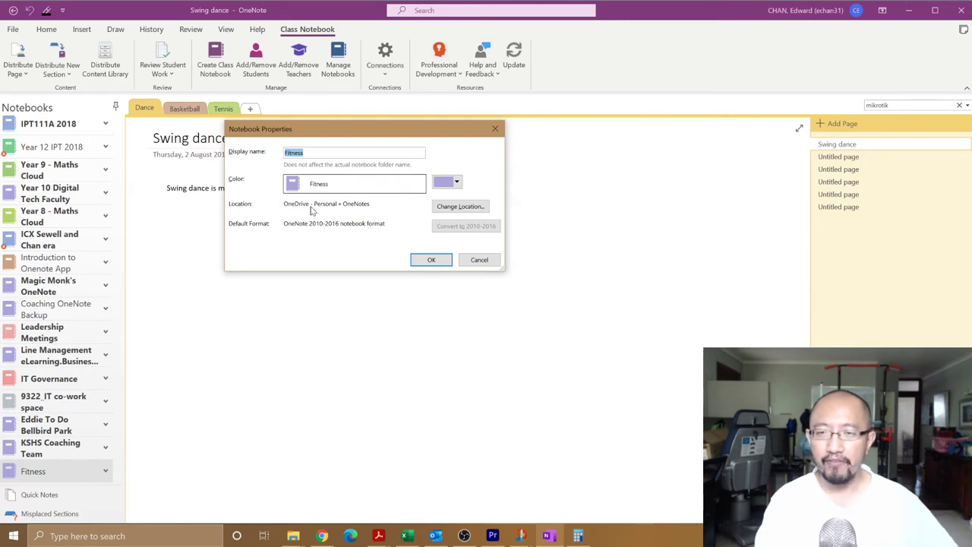
- Change the Fitness notebook's location to the Desktop folder and acknowledge the syncing notice
click(456, 207)
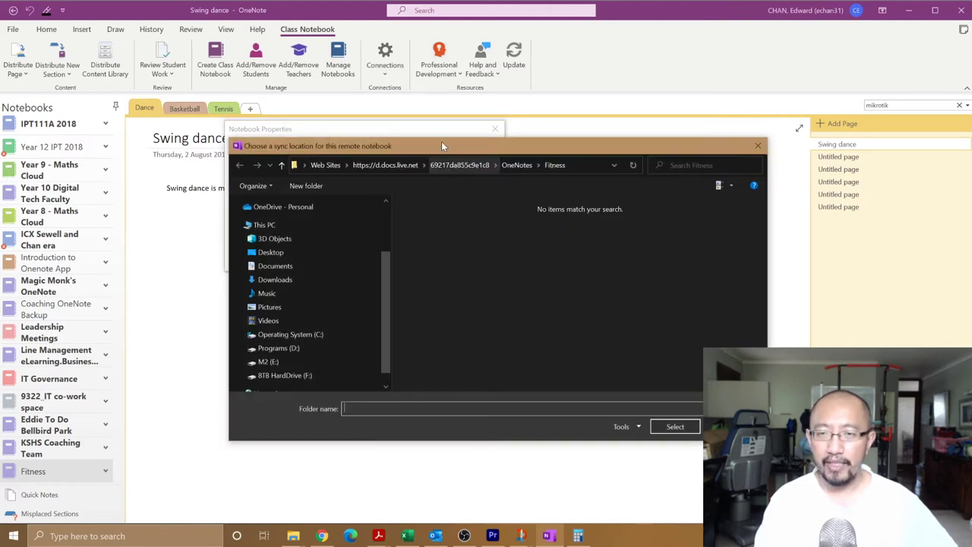
drag(441, 141, 419, 132)
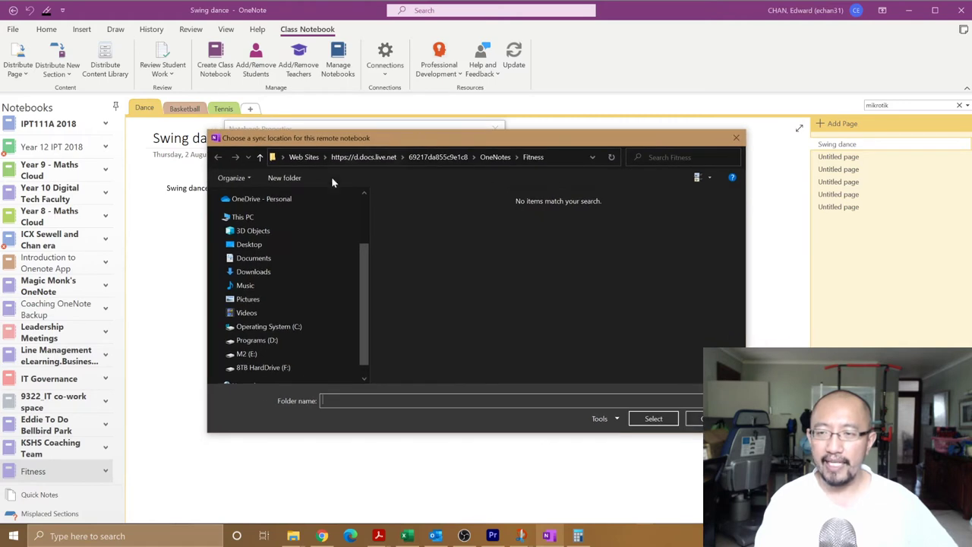
click(251, 245)
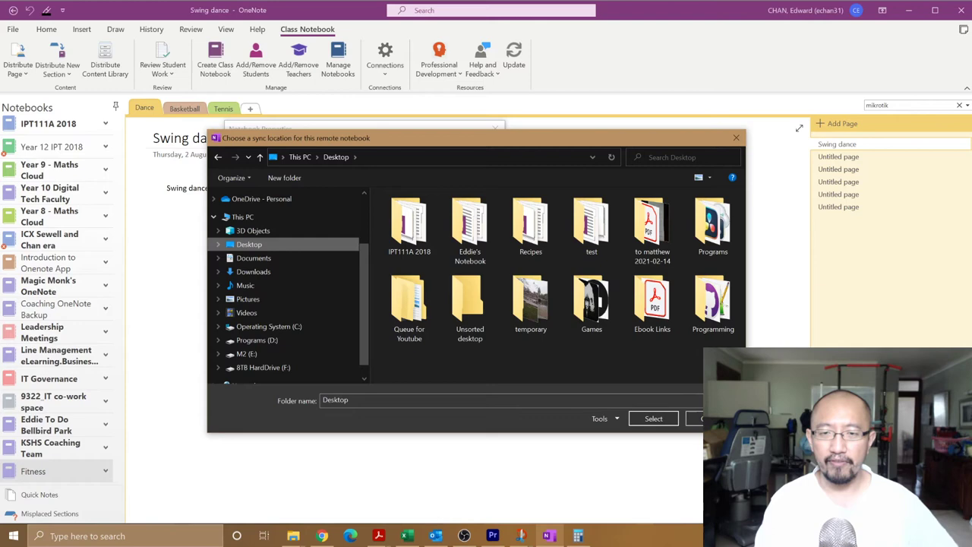
click(514, 395)
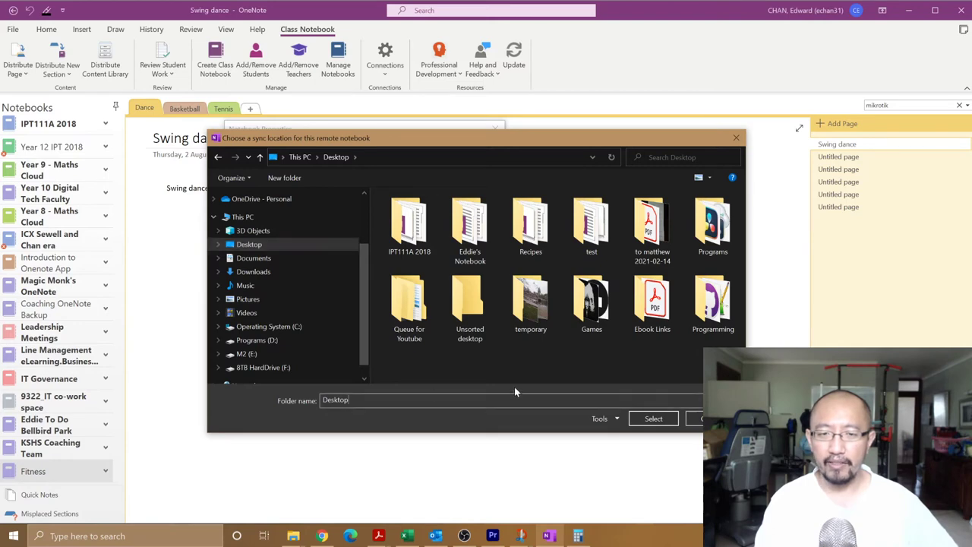
click(653, 419)
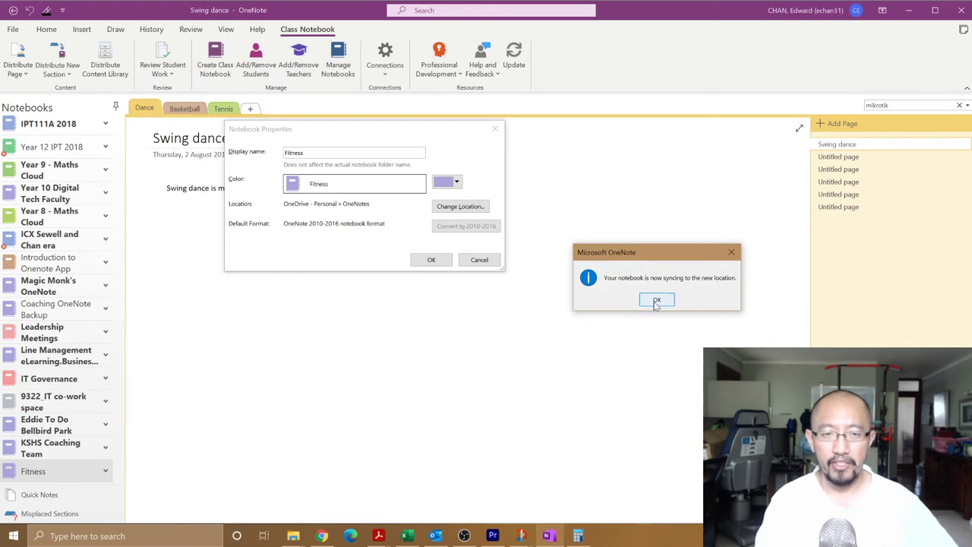
click(657, 301)
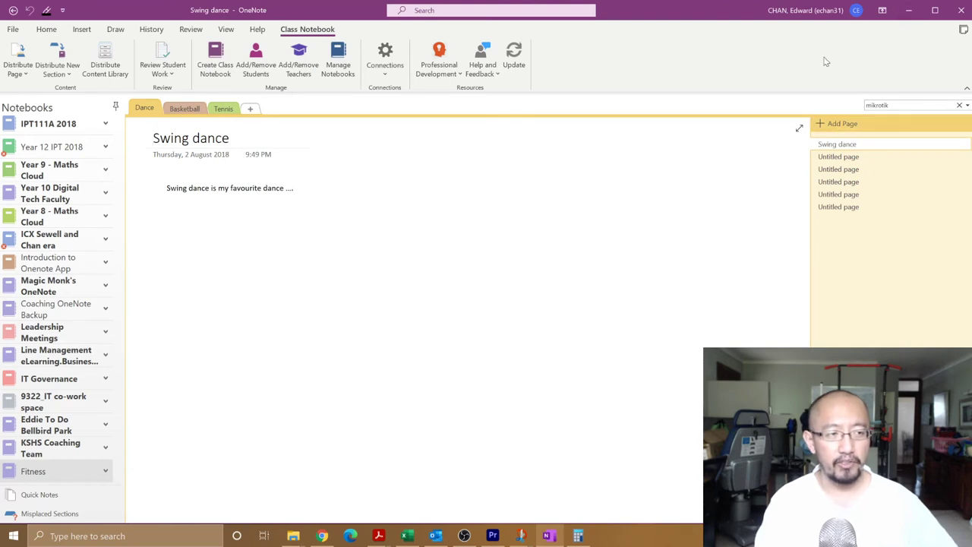
- Open Desktop in File Explorer, inspect the Fitness folder's four OneNote files, then return
right_click(294, 535)
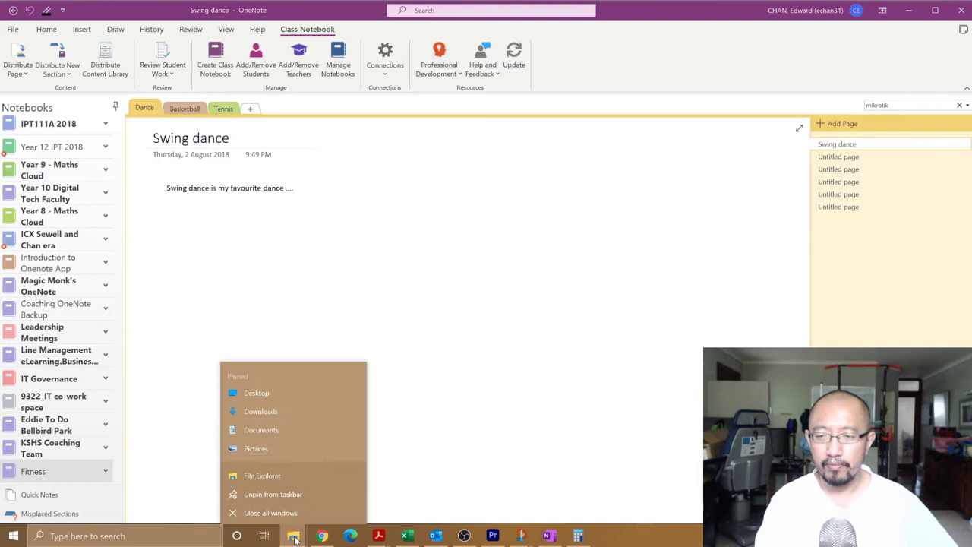
click(255, 391)
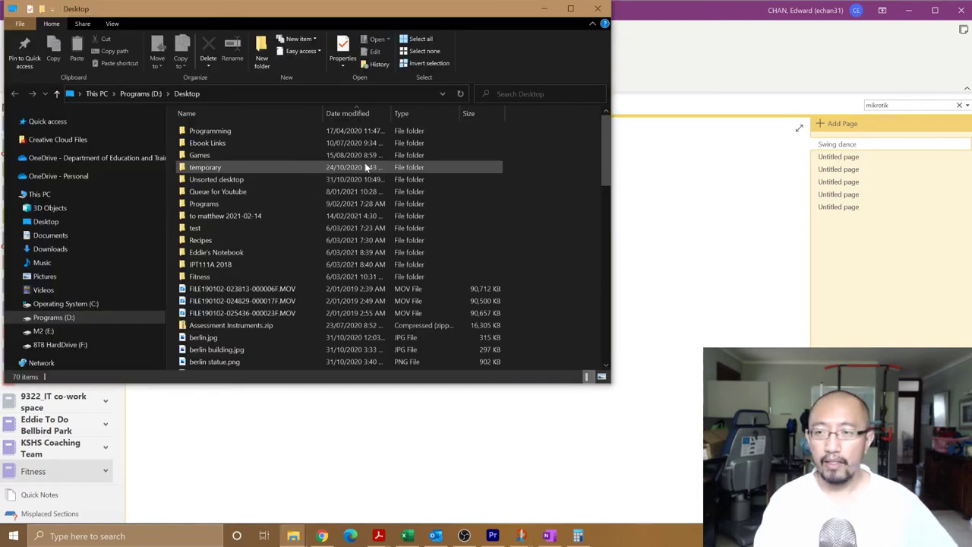
click(205, 276)
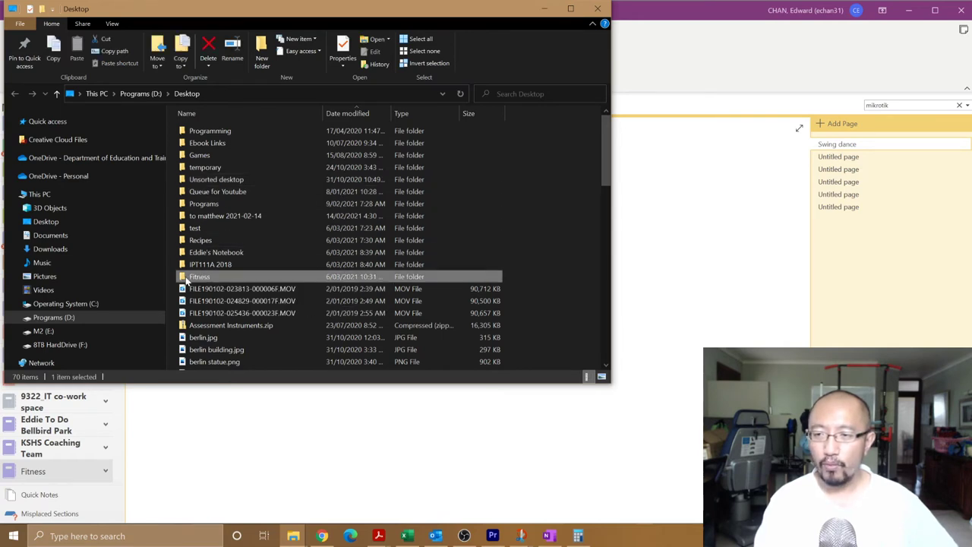
double_click(196, 276)
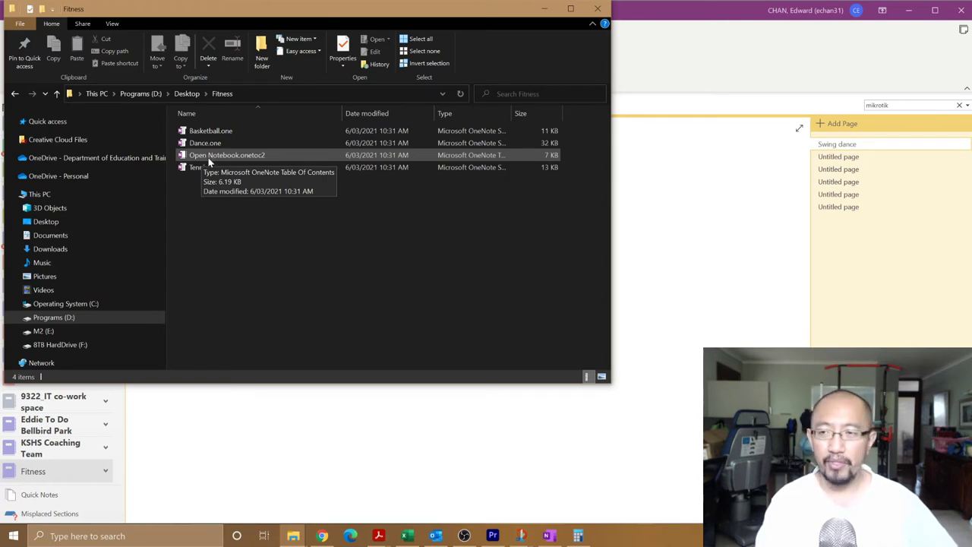
click(191, 94)
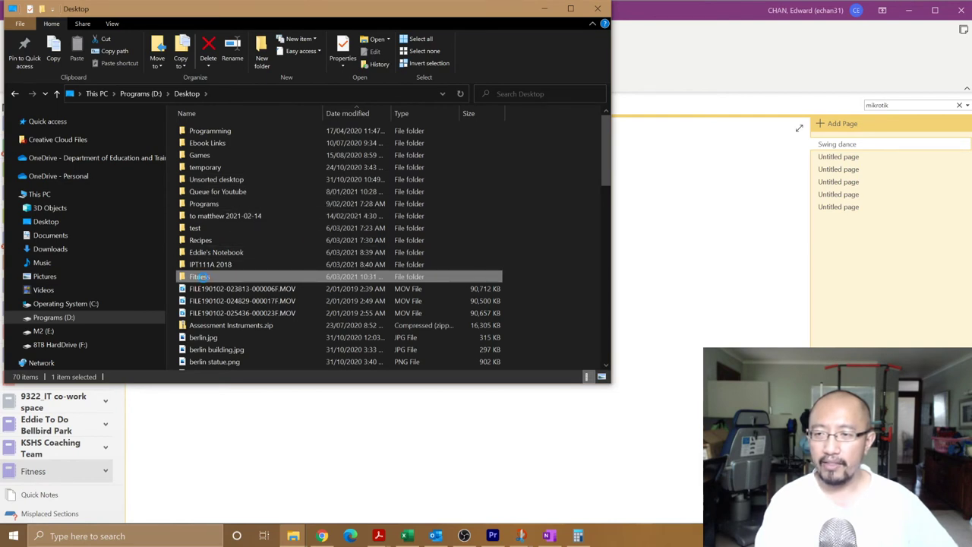
- Copy the Fitness folder, paste it onto Magic monk backup (G:), and open the copy
right_click(201, 276)
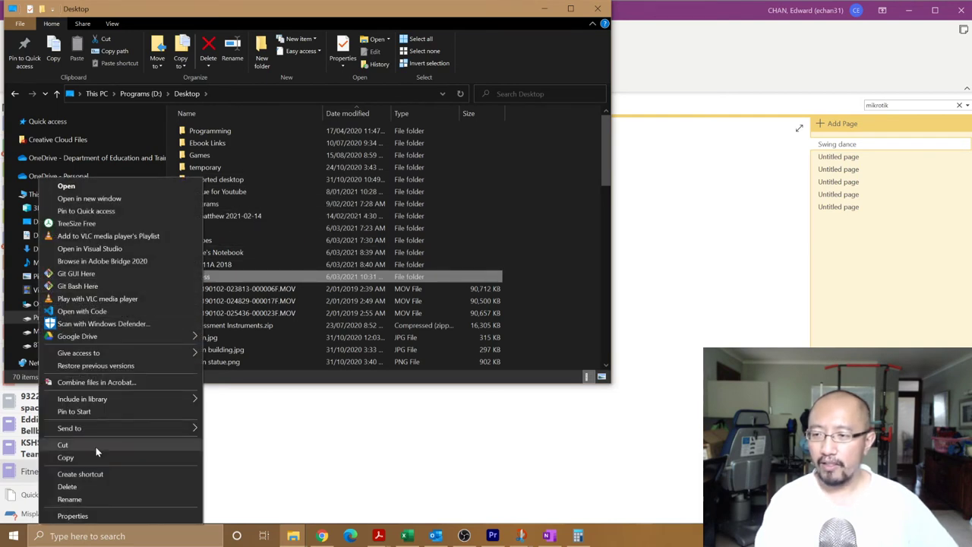
click(65, 457)
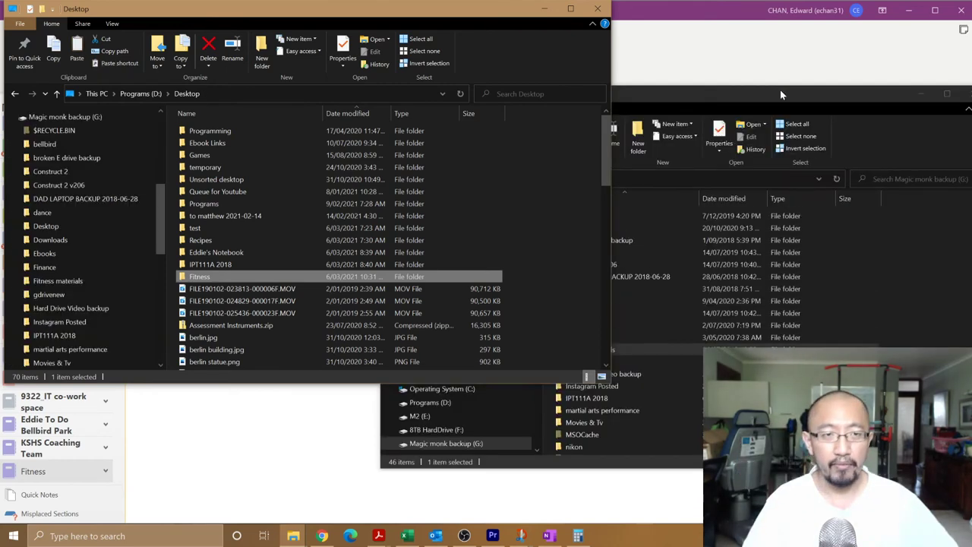
drag(780, 89, 607, 56)
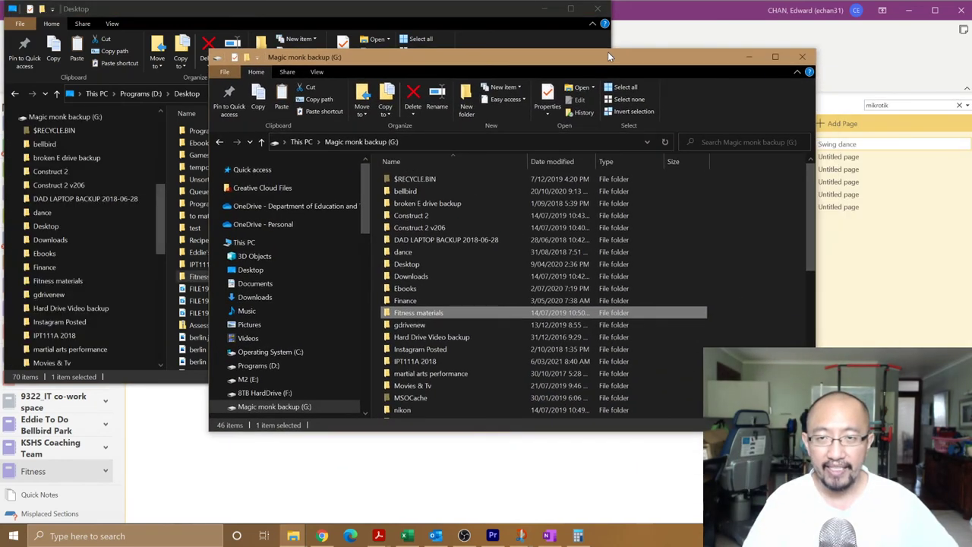
click(751, 273)
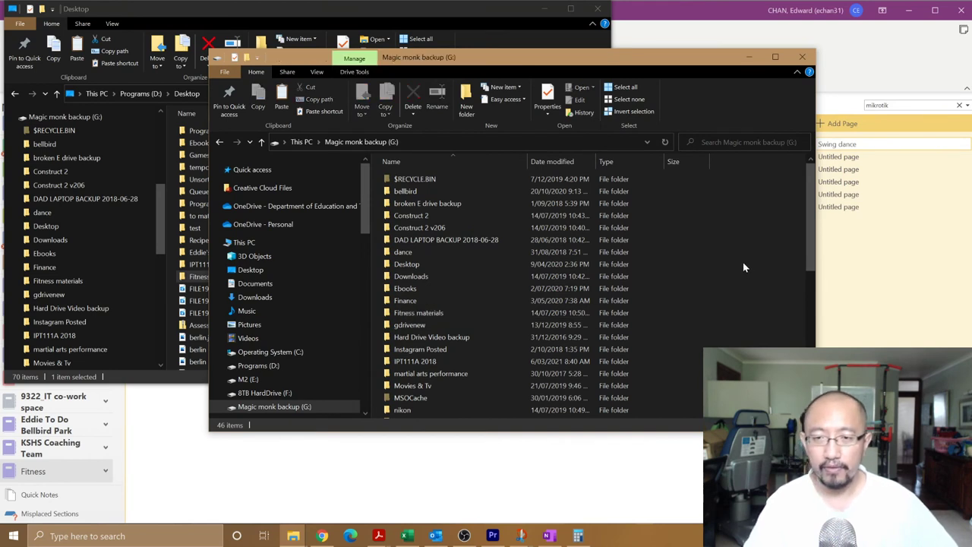
key(ctrl+v)
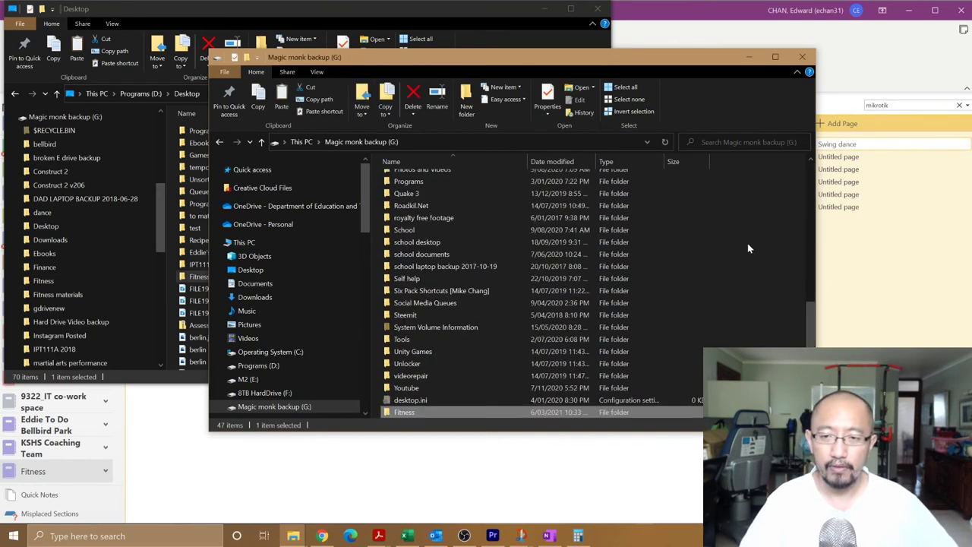
double_click(404, 416)
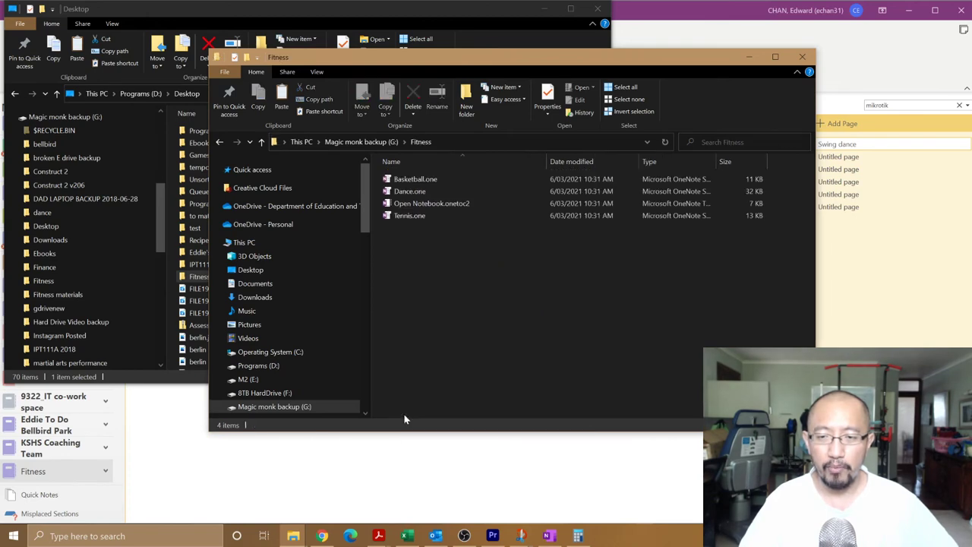
- Go back up to the top level of the Magic monk backup (G:) drive
click(372, 142)
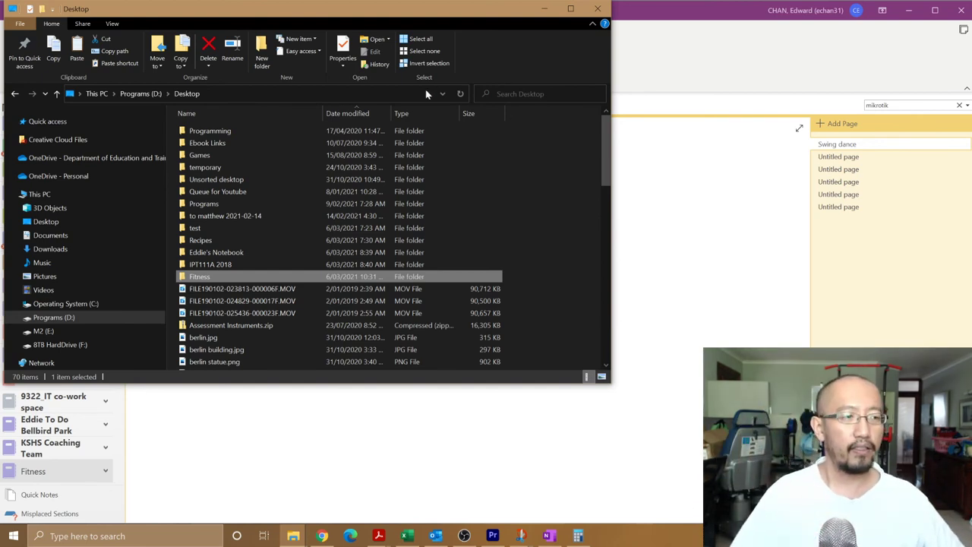
- In a new Explorer window, open Open Notebook.onetoc2 from G:\Fitness in OneNote
key(ctrl+n)
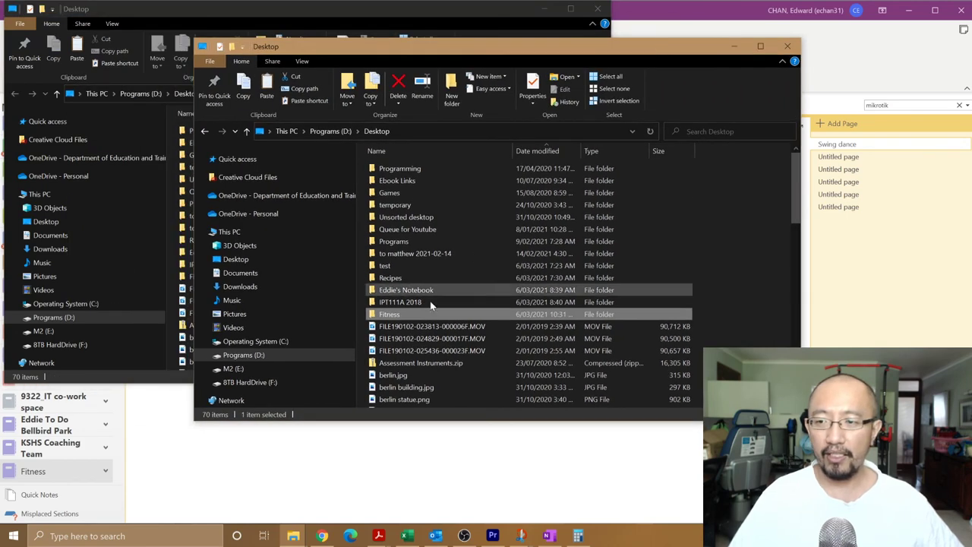
click(259, 236)
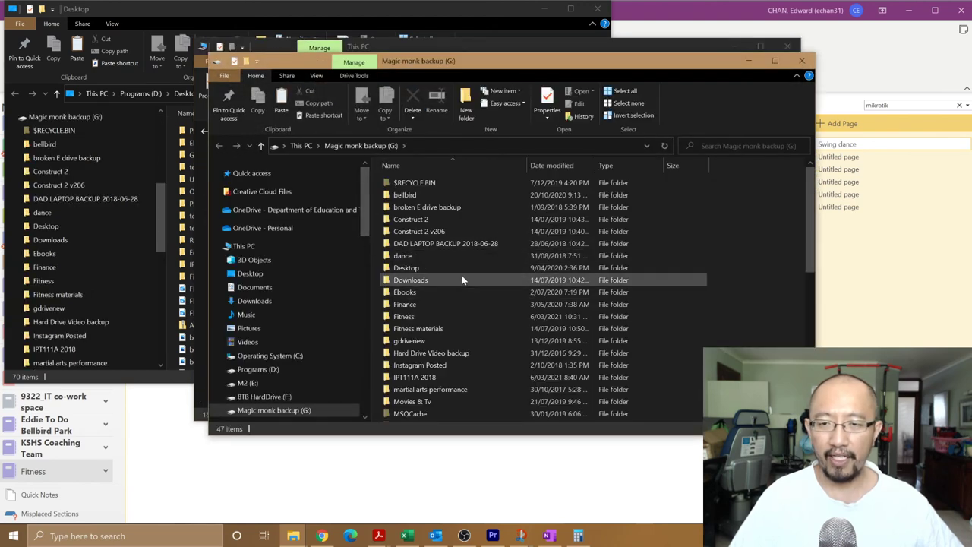
click(395, 319)
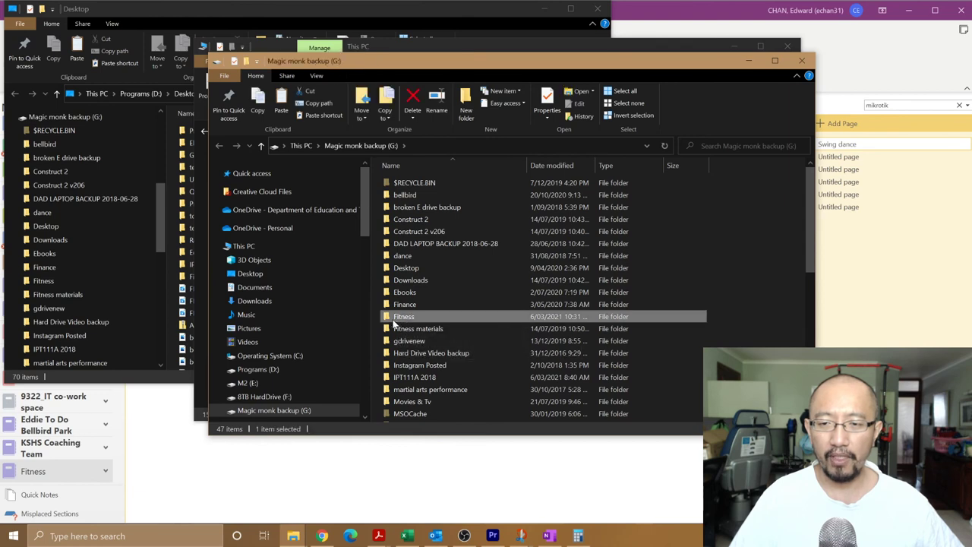
double_click(394, 323)
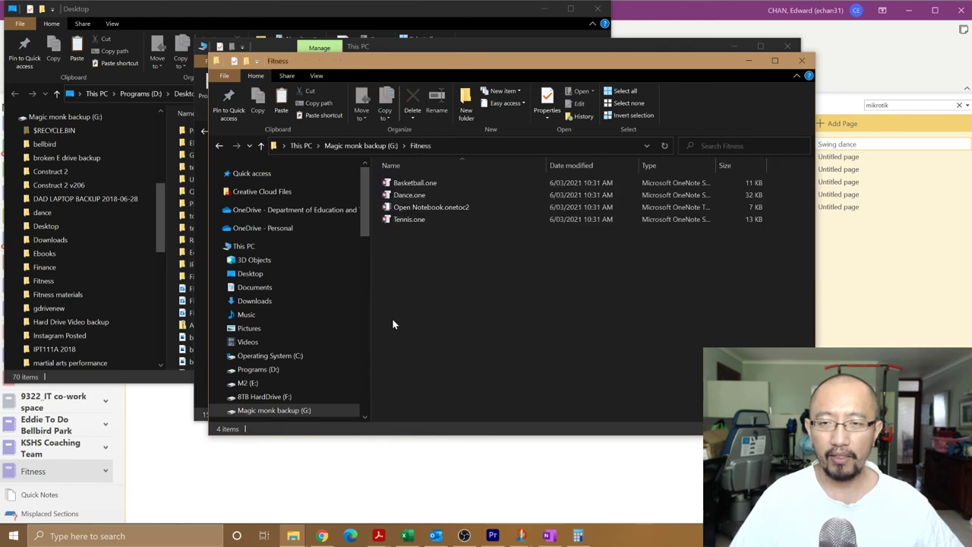
double_click(456, 211)
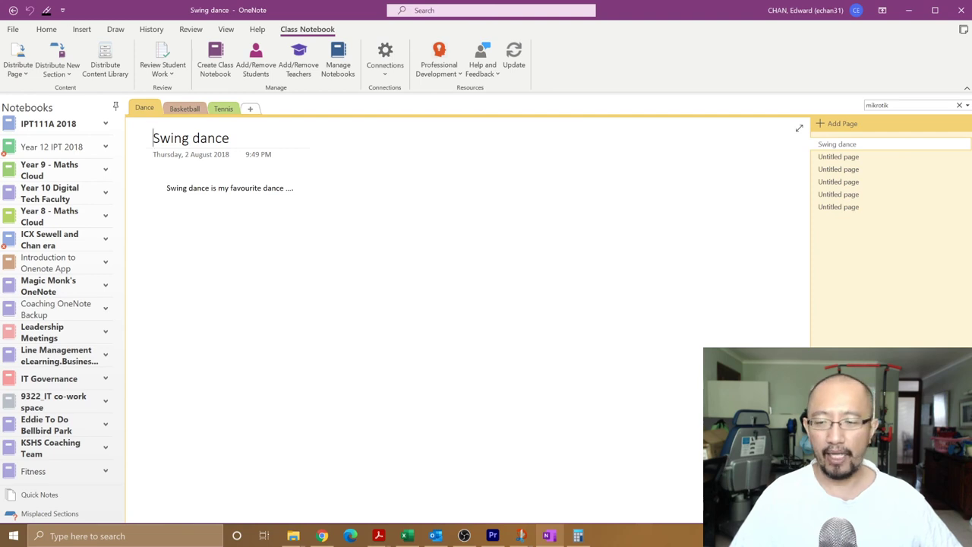
- Return to the Fitness Explorer window and go up to the Magic monk backup (G:) drive's top level
mouse_move(295, 538)
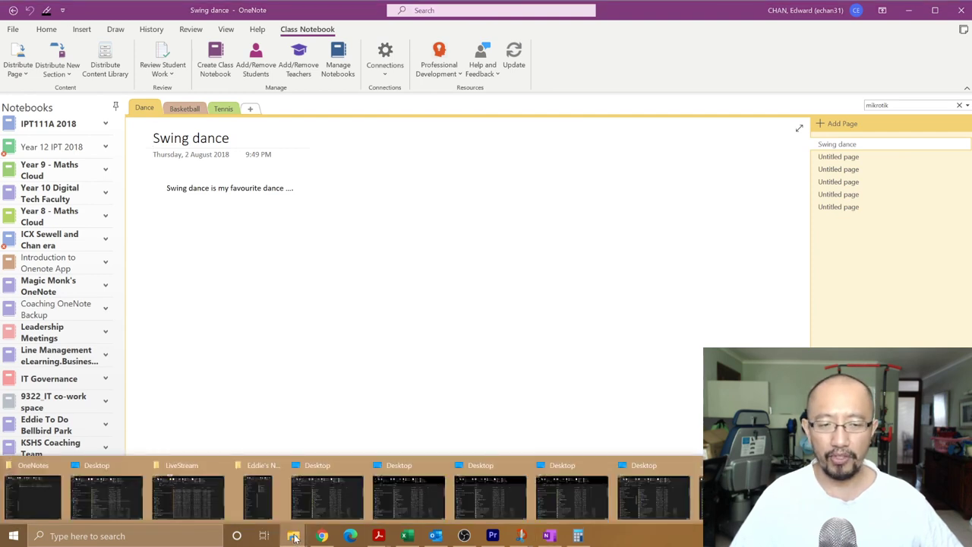
click(702, 501)
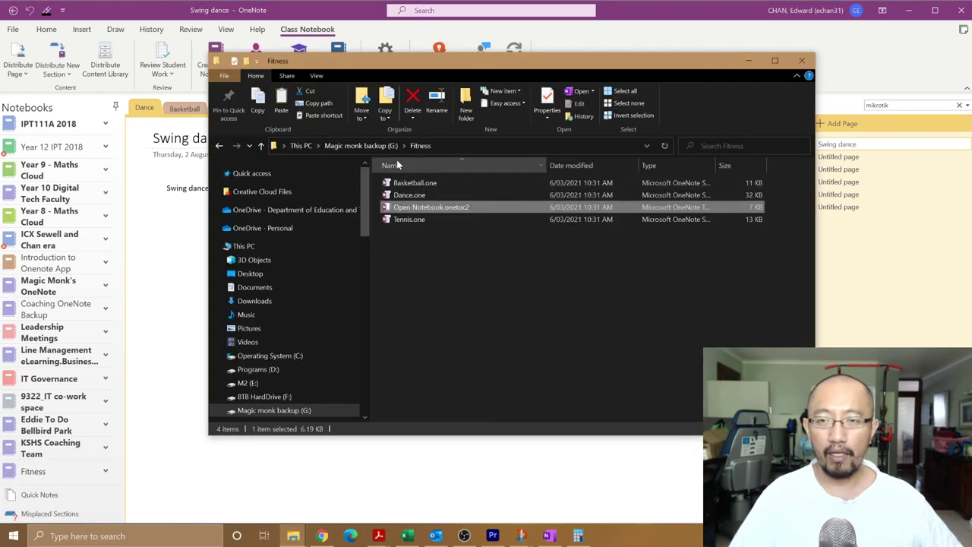
click(376, 145)
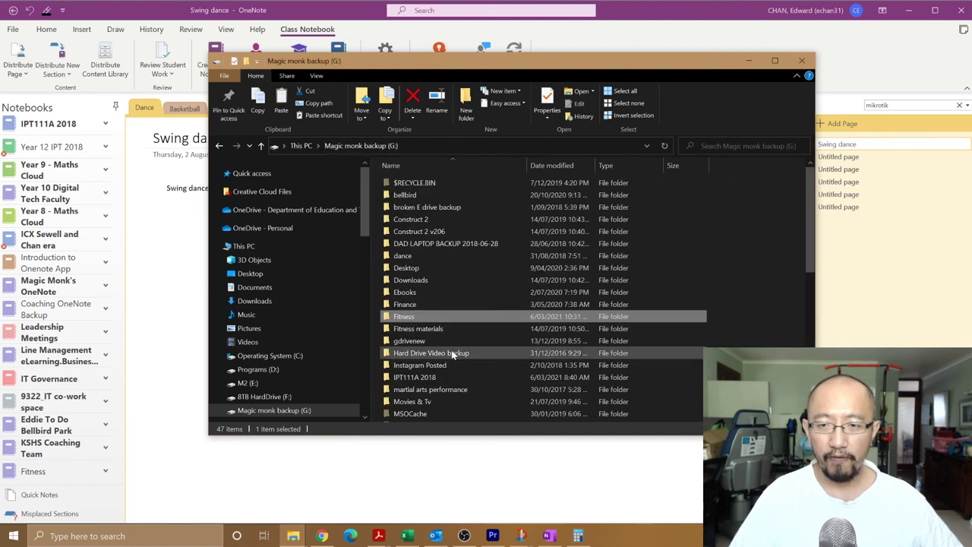